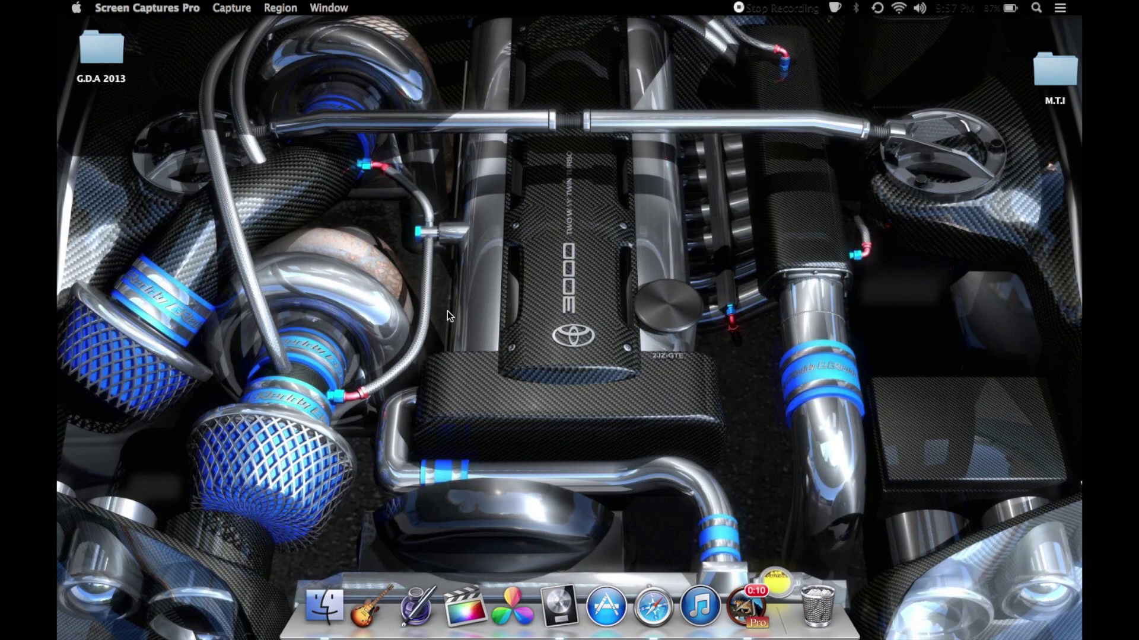
- Quit Safari from its Dock icon's context menu
{"action": "right_click", "coordinate": [650, 607]}
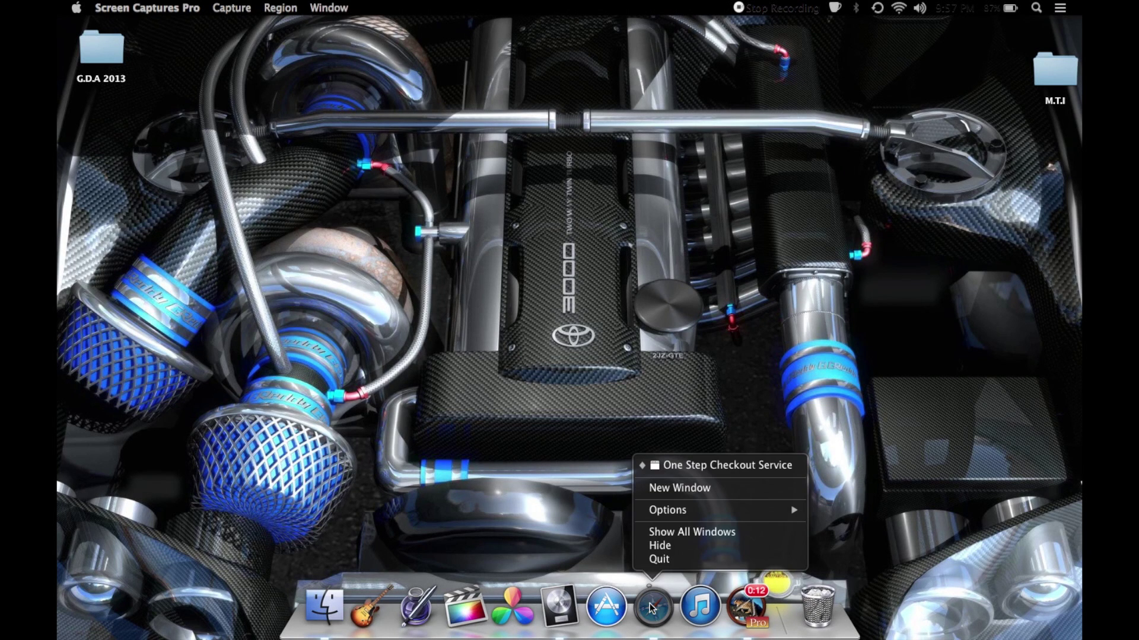
{"action": "left_click", "coordinate": [666, 560]}
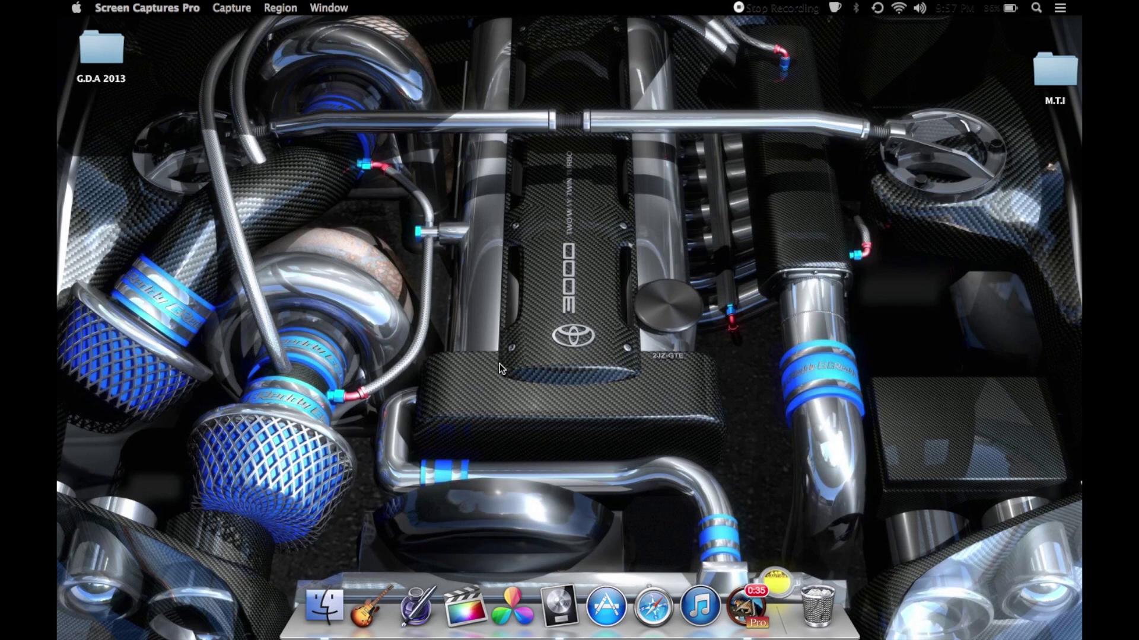
- Show Launchpad, close the Untitled folder and move to the apps page holding Vuze
{"action": "key", "text": "F4"}
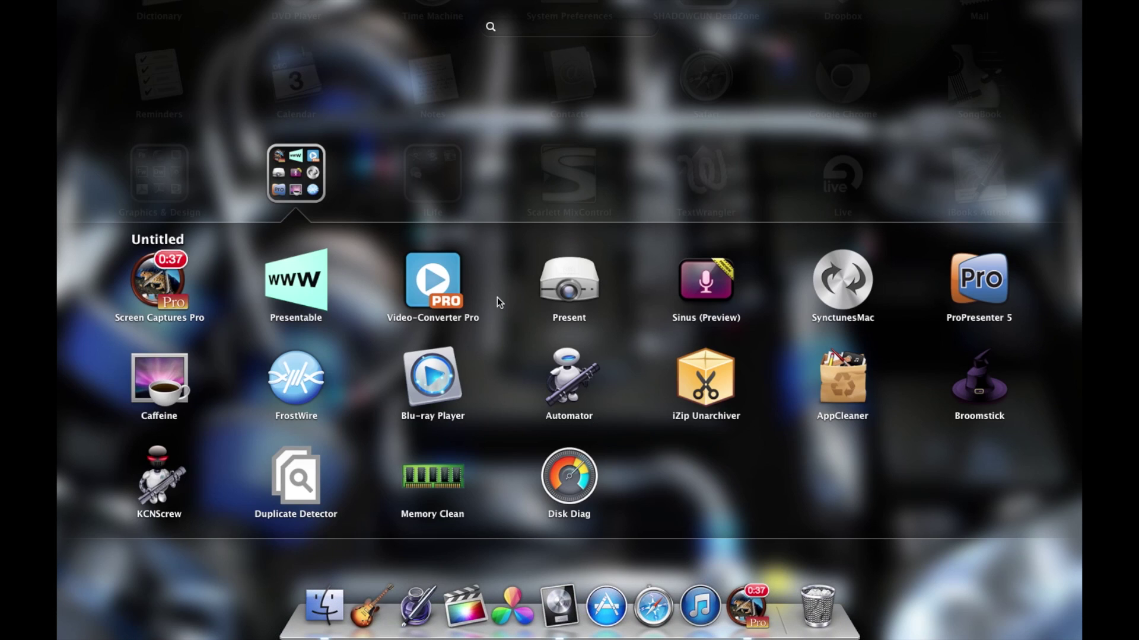
{"action": "left_click", "coordinate": [507, 172]}
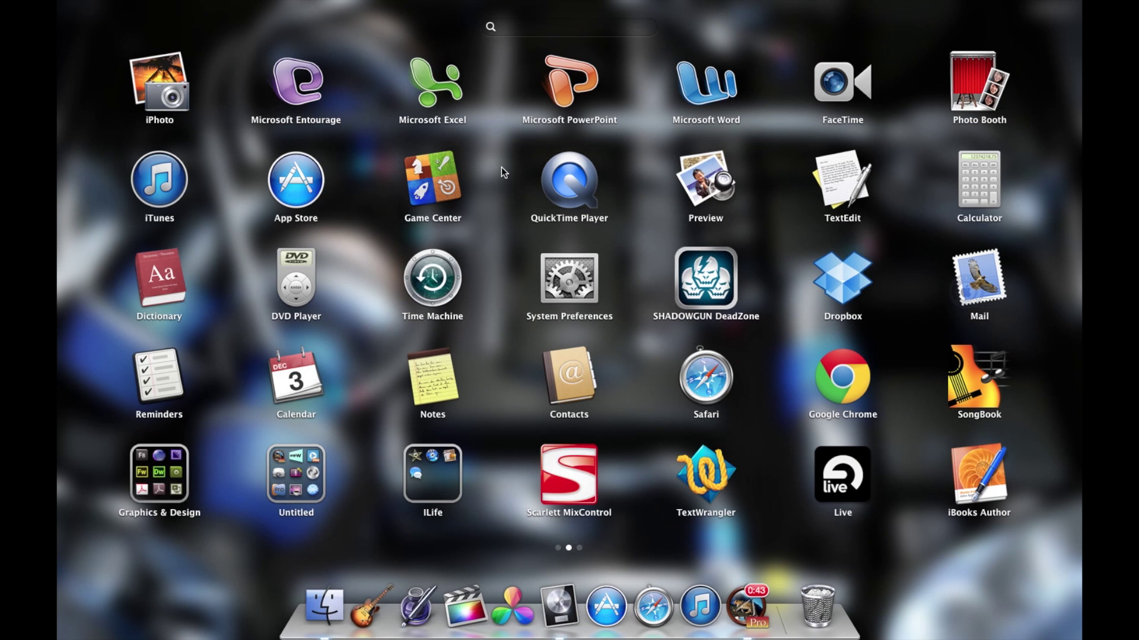
{"action": "scroll", "coordinate": [501, 168], "scroll_direction": "left", "scroll_amount": 3}
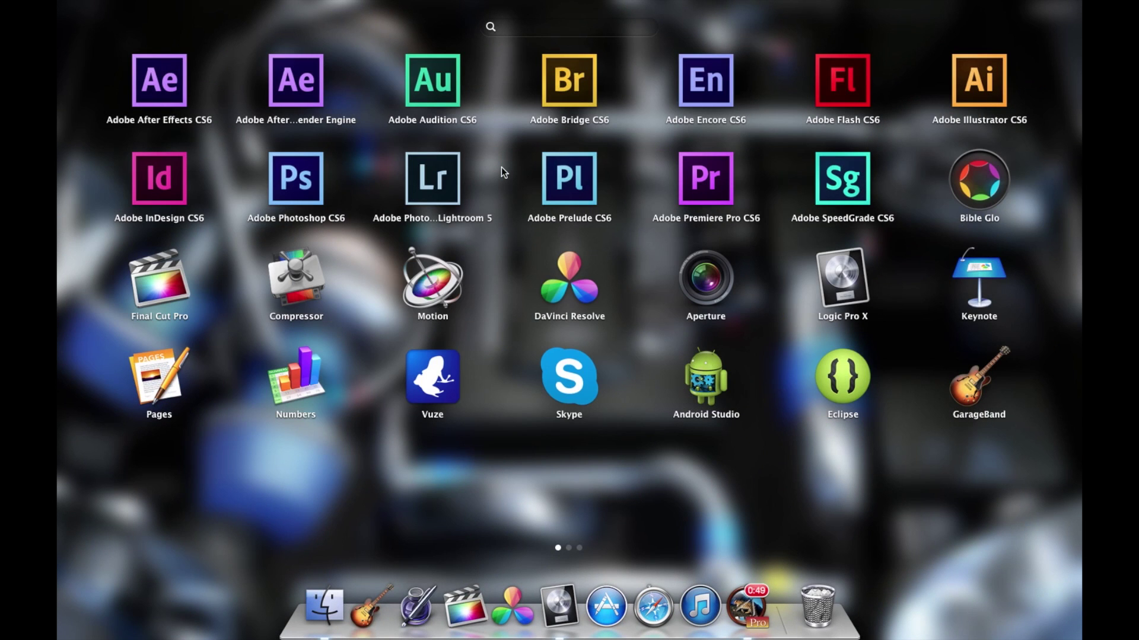
- Launch Vuze to its empty library, then switch to the next desktop space
{"action": "left_click", "coordinate": [426, 386]}
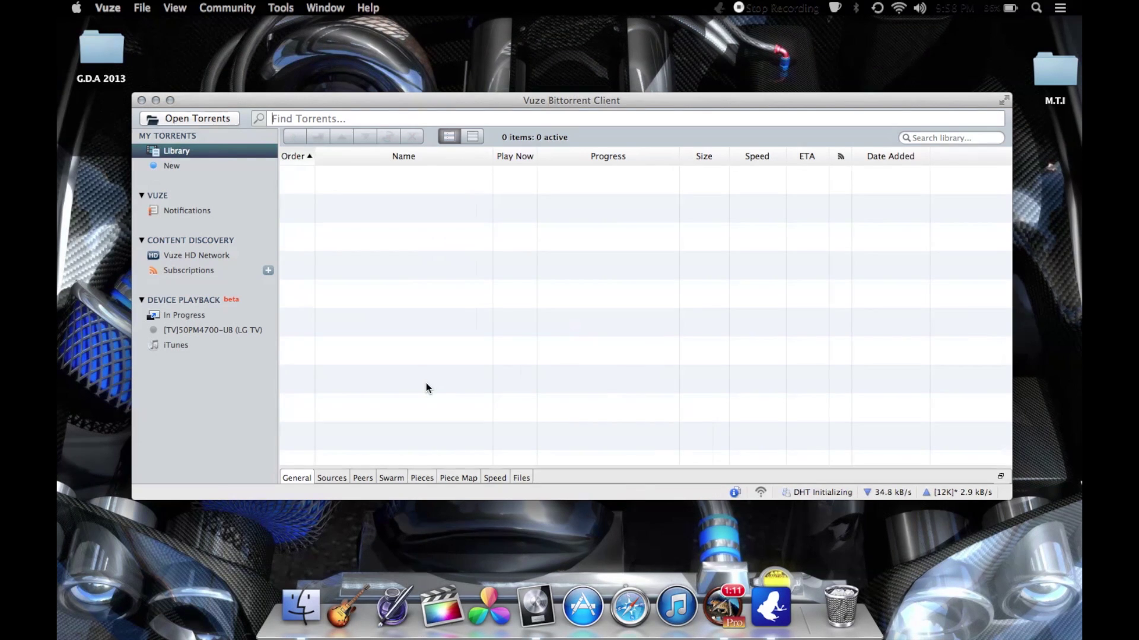
{"action": "key", "text": "ctrl+Right"}
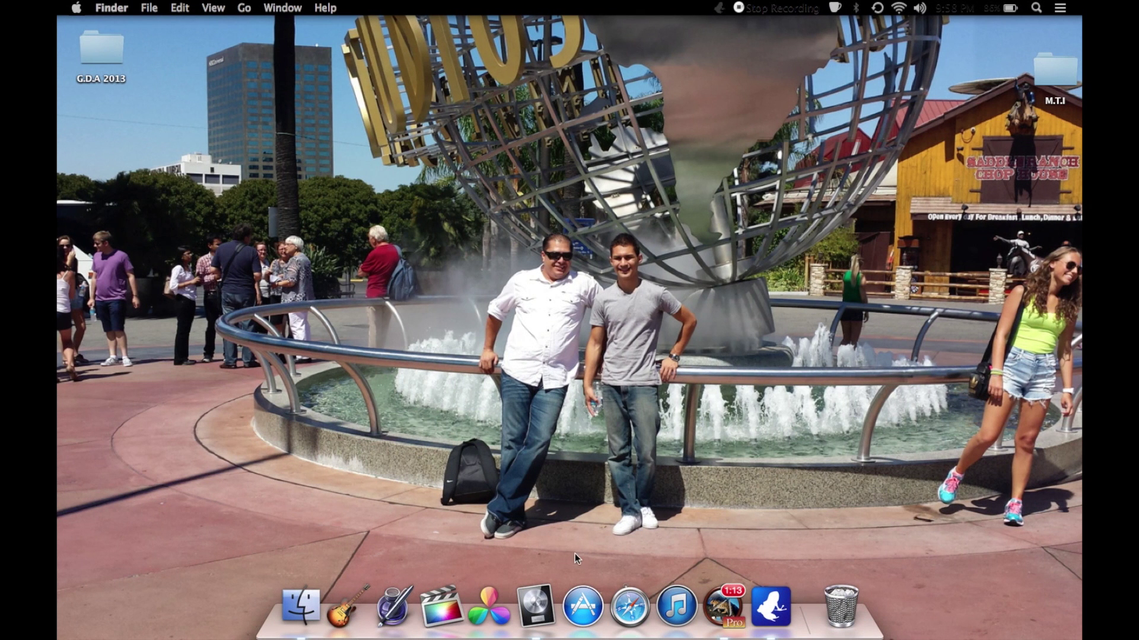
- Start Safari and go to thepiratebay.sx by accepting the 'the' autocomplete
{"action": "left_click", "coordinate": [630, 606]}
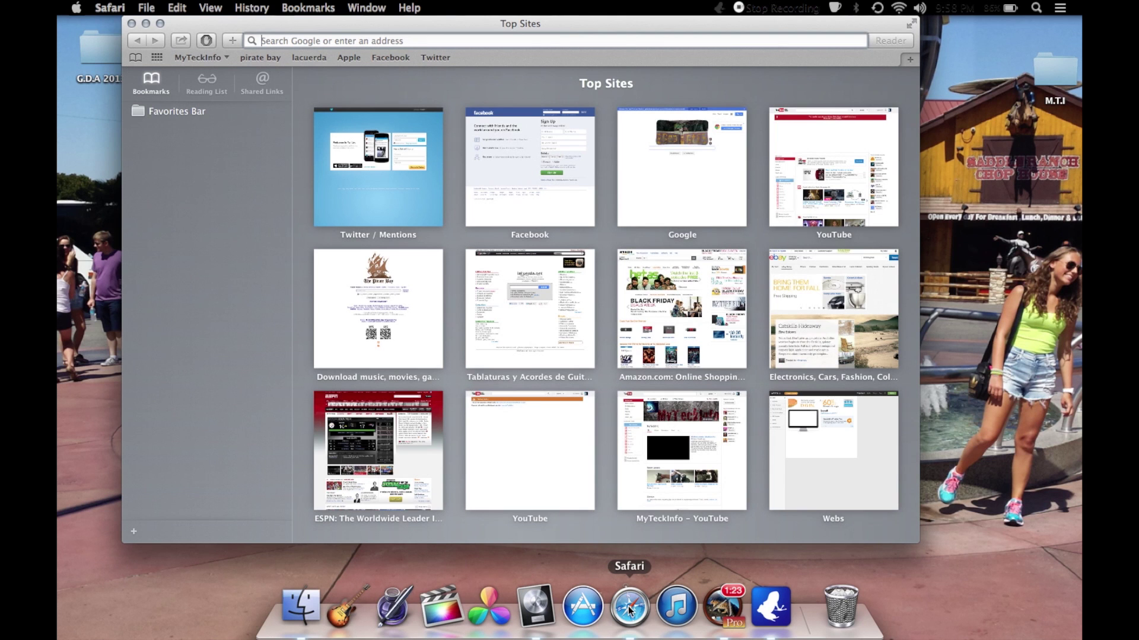
{"action": "type", "text": "thepiratebay.sx"}
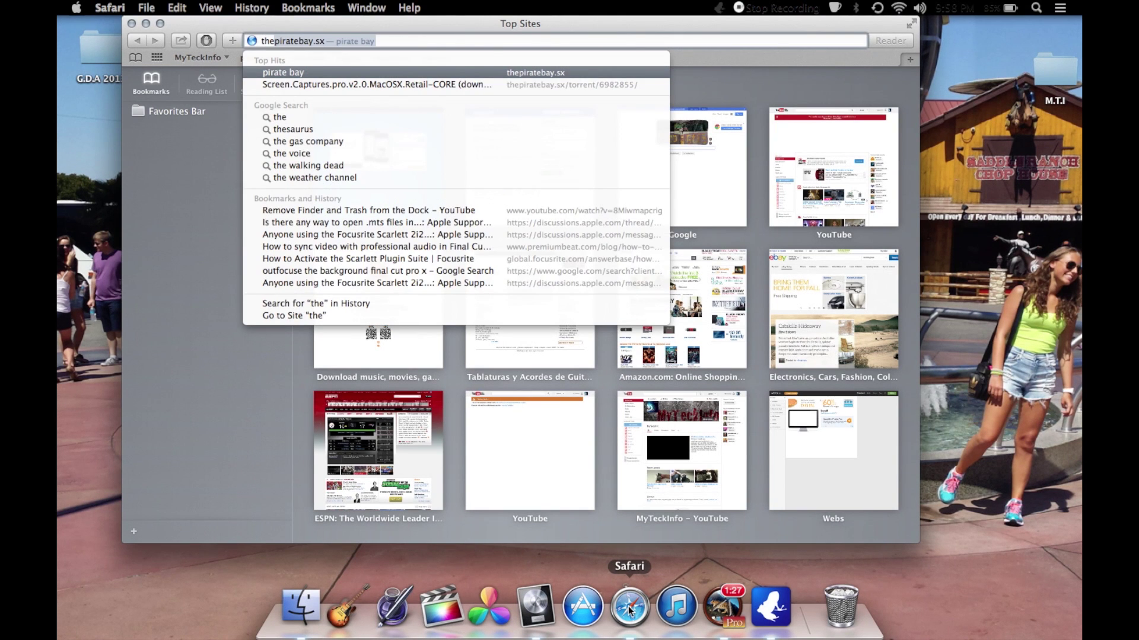
{"action": "key", "text": "Return"}
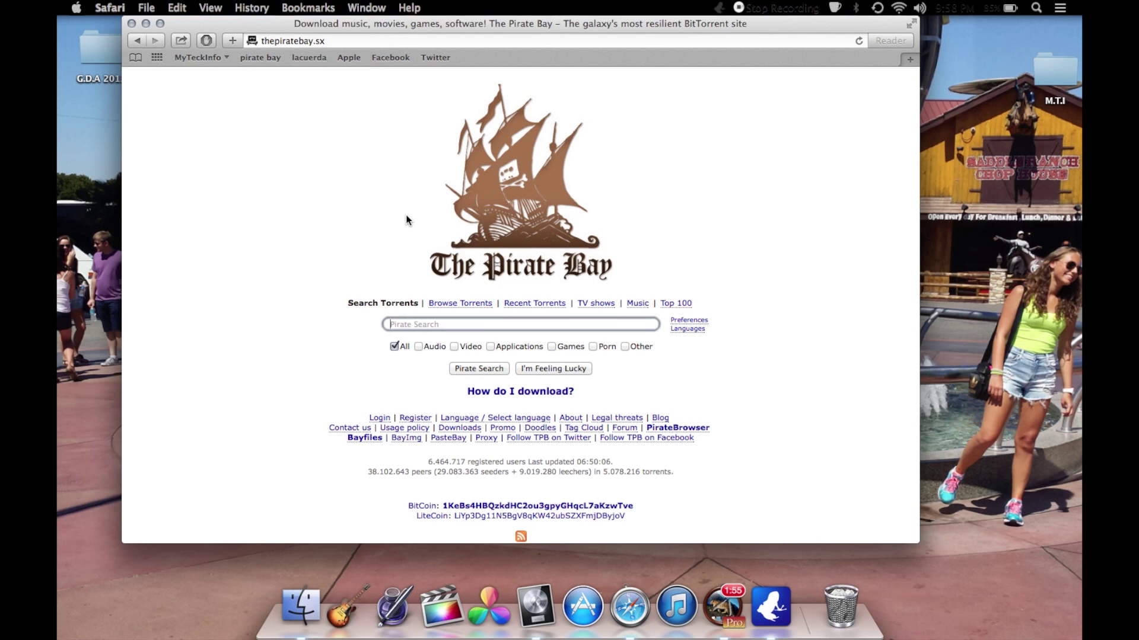
- Search The Pirate Bay for 'man of steel', listing about 452 torrents
{"action": "type", "text": "man of steel"}
{"action": "key", "text": "Return"}
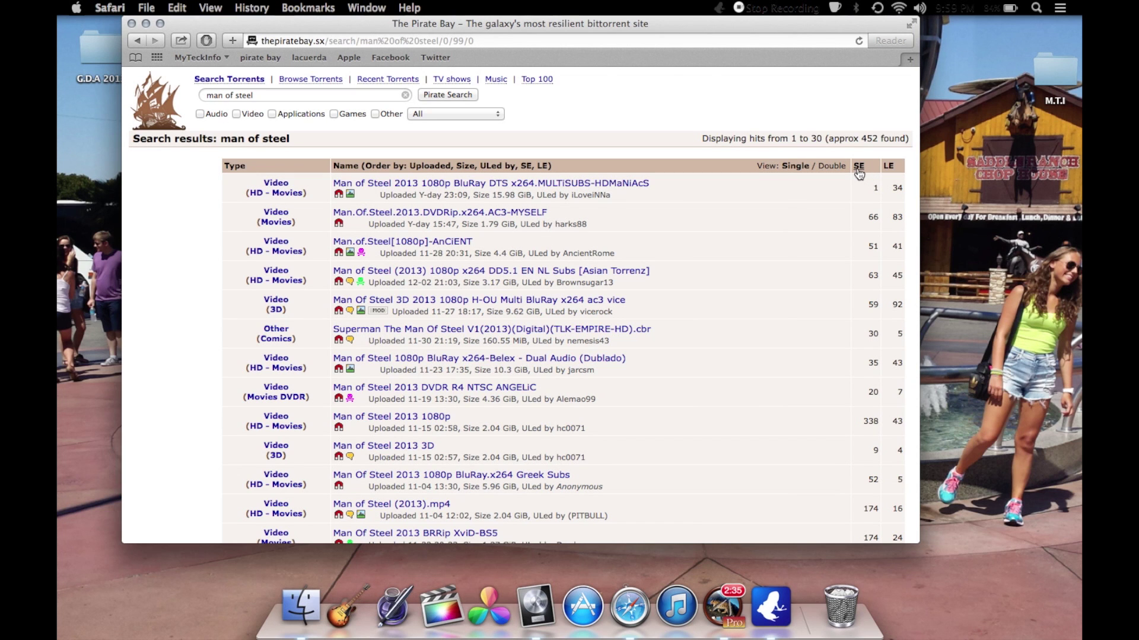
- Sort by the SE column so the 1080p YIFY release with 9476 seeders leads
{"action": "left_click", "coordinate": [857, 169]}
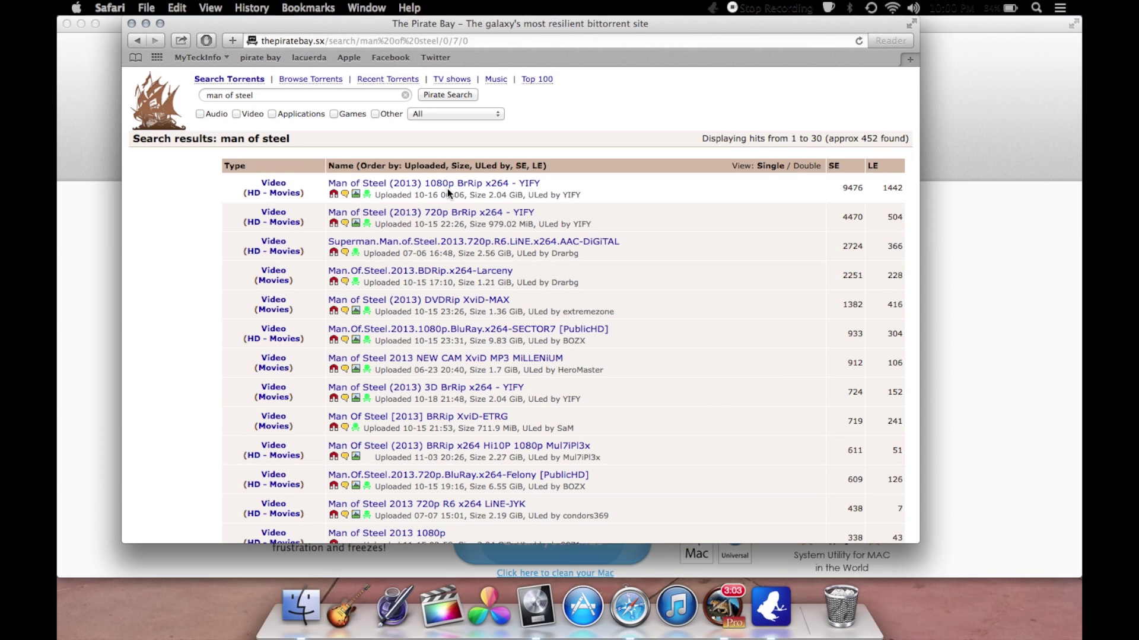
{"action": "scroll", "coordinate": [447, 188], "scroll_direction": "down", "scroll_amount": 5}
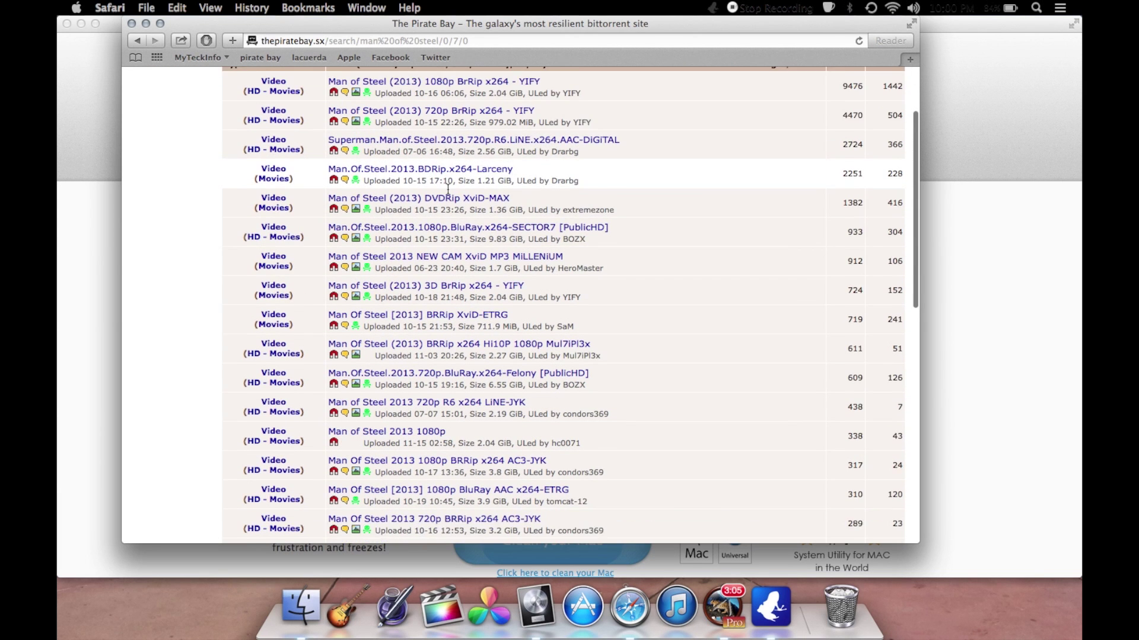
{"action": "scroll", "coordinate": [447, 189], "scroll_direction": "up", "scroll_amount": 4}
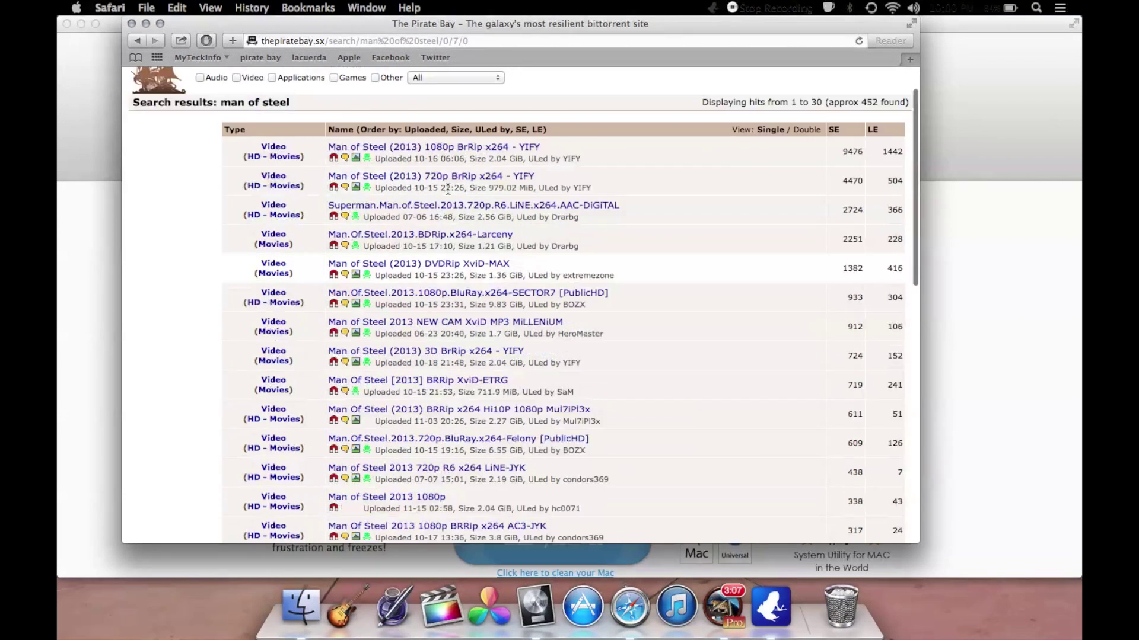
{"action": "scroll", "coordinate": [448, 188], "scroll_direction": "up", "scroll_amount": 2}
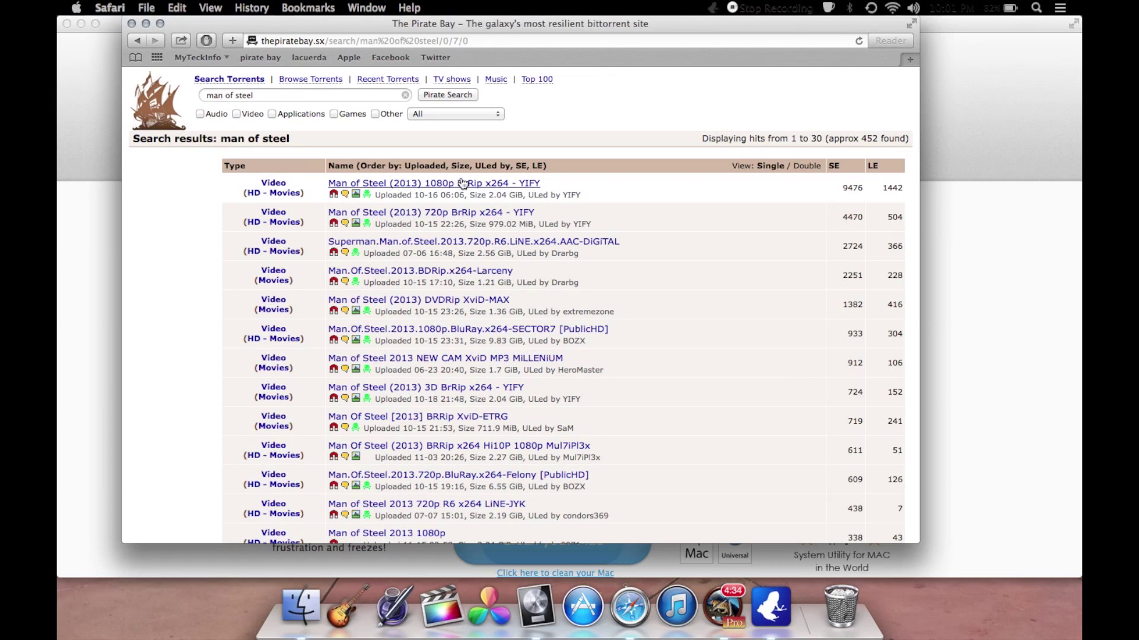
{"action": "scroll", "coordinate": [385, 209], "scroll_direction": "up", "scroll_amount": 5}
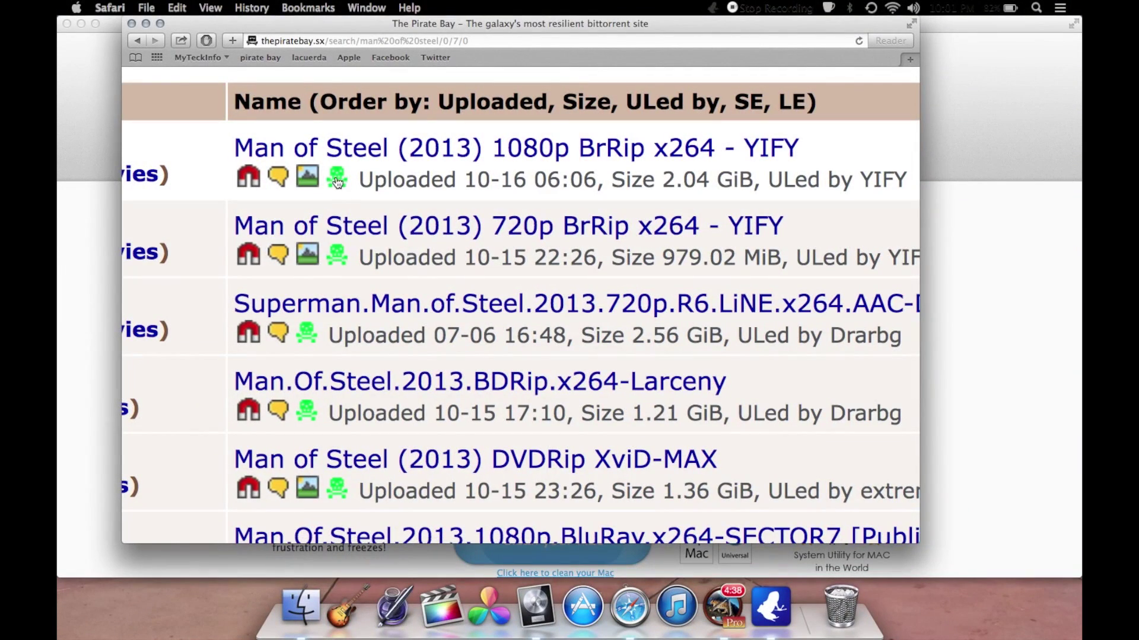
{"action": "scroll", "coordinate": [328, 193], "scroll_direction": "down", "scroll_amount": 15}
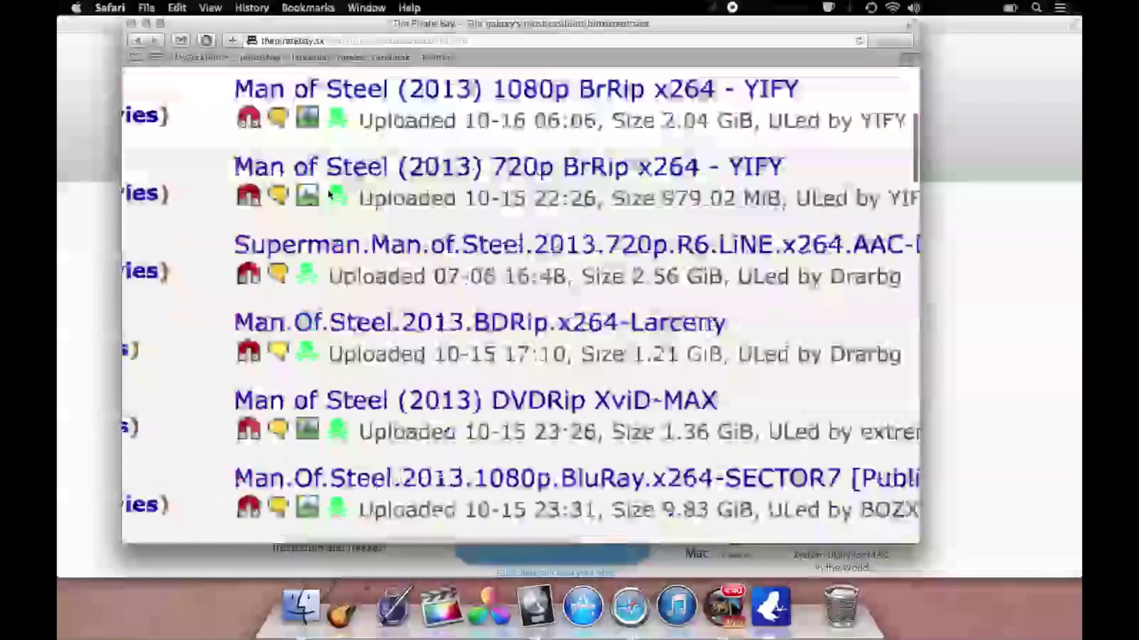
{"action": "scroll", "coordinate": [328, 193], "scroll_direction": "down", "scroll_amount": 10}
{"action": "scroll", "coordinate": [328, 194], "scroll_direction": "down", "scroll_amount": 3}
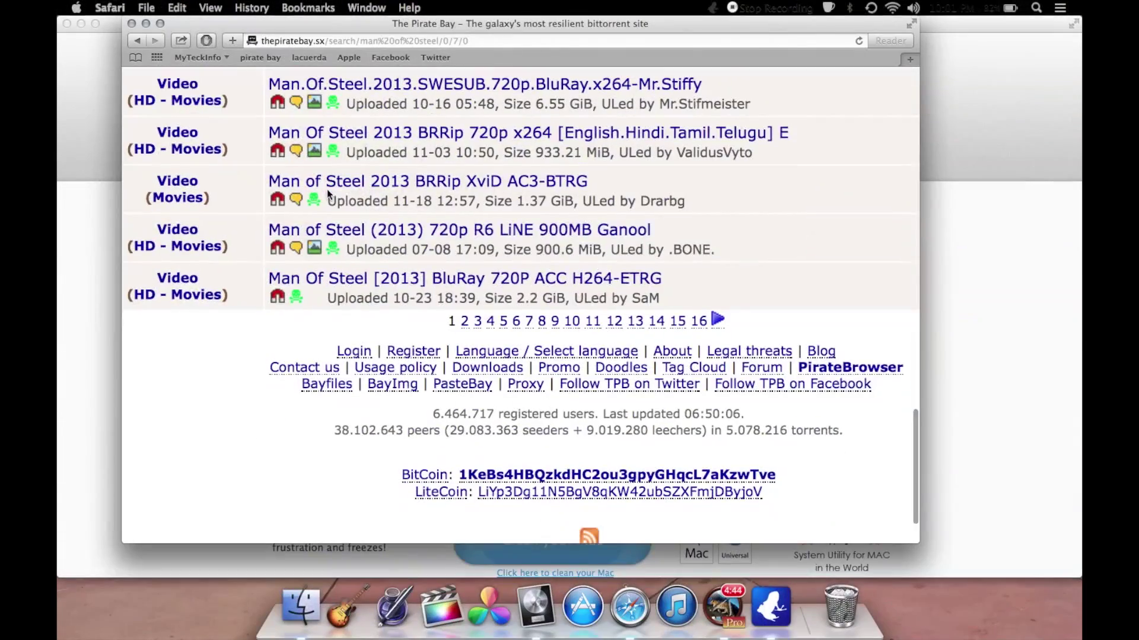
{"action": "left_click", "coordinate": [491, 322]}
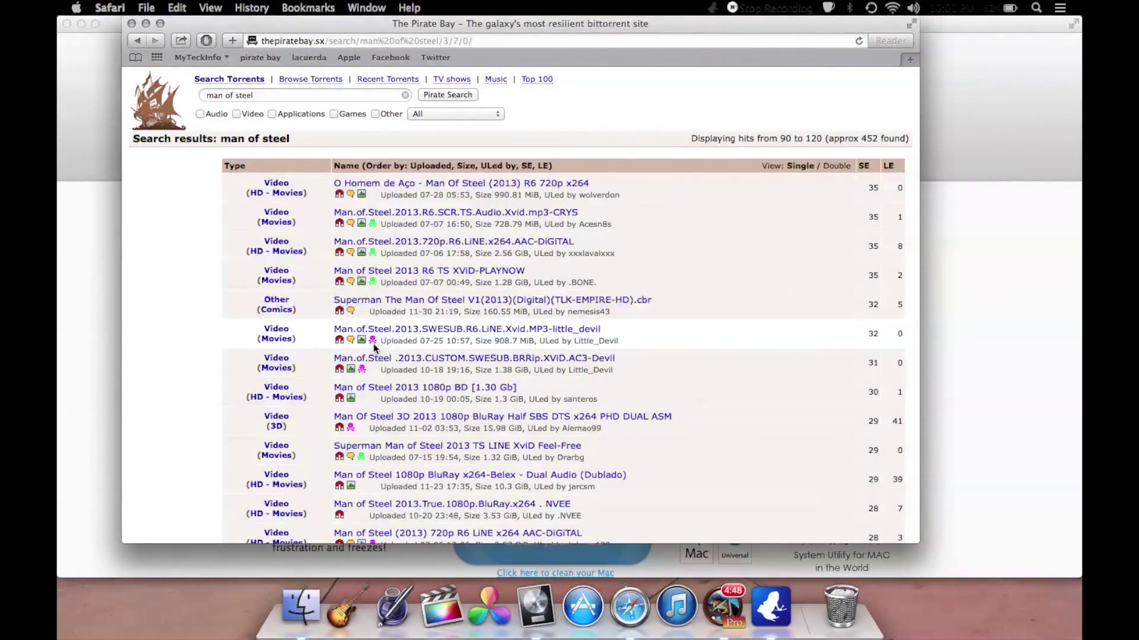
{"action": "scroll", "coordinate": [386, 343], "scroll_direction": "up", "scroll_amount": 5}
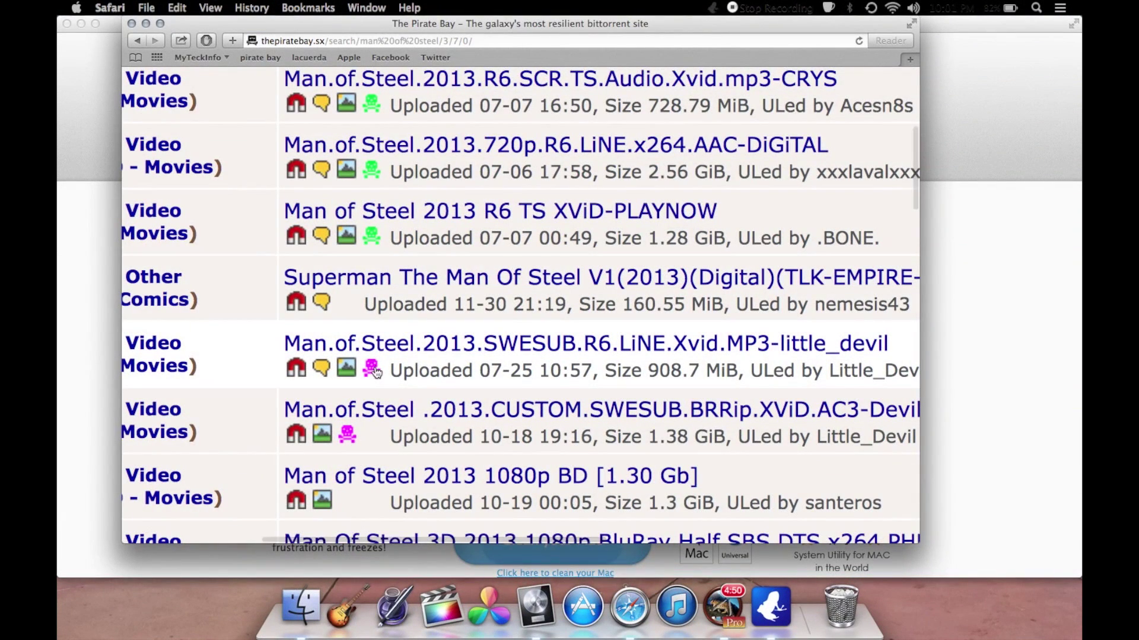
{"action": "mouse_move", "coordinate": [374, 375]}
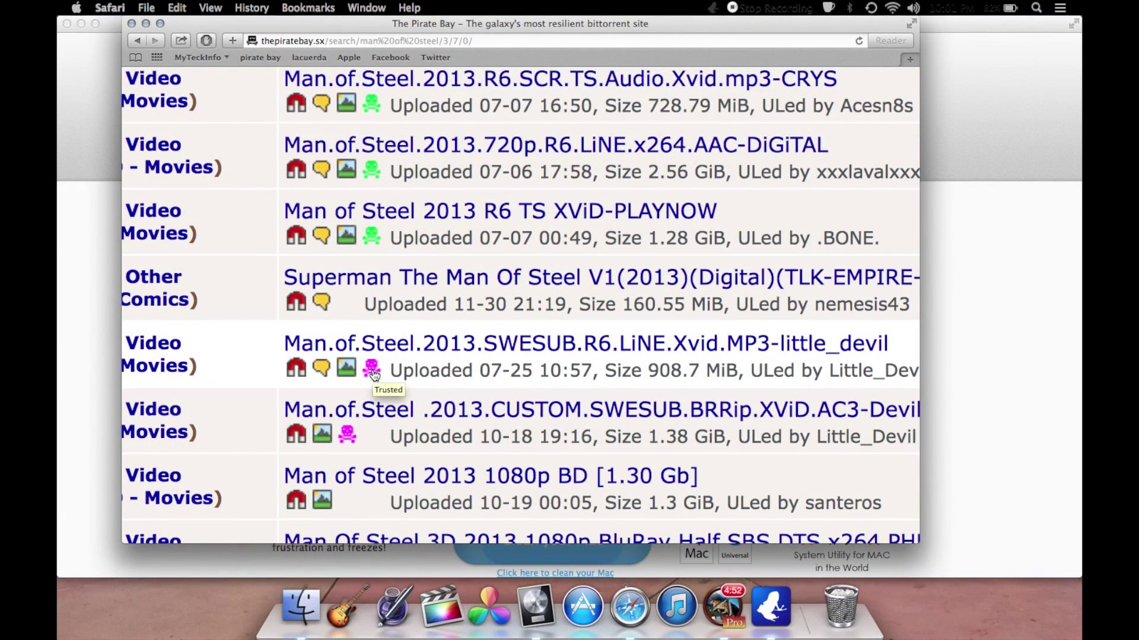
{"action": "mouse_move", "coordinate": [320, 370]}
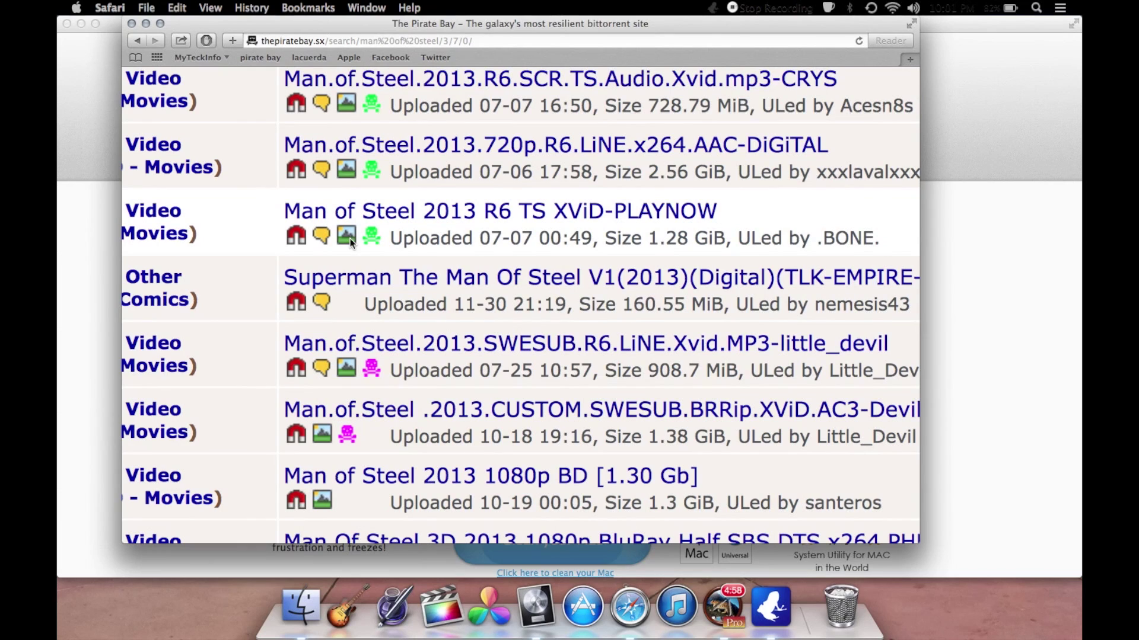
{"action": "mouse_move", "coordinate": [350, 238]}
{"action": "scroll", "coordinate": [350, 238], "scroll_direction": "down", "scroll_amount": 5}
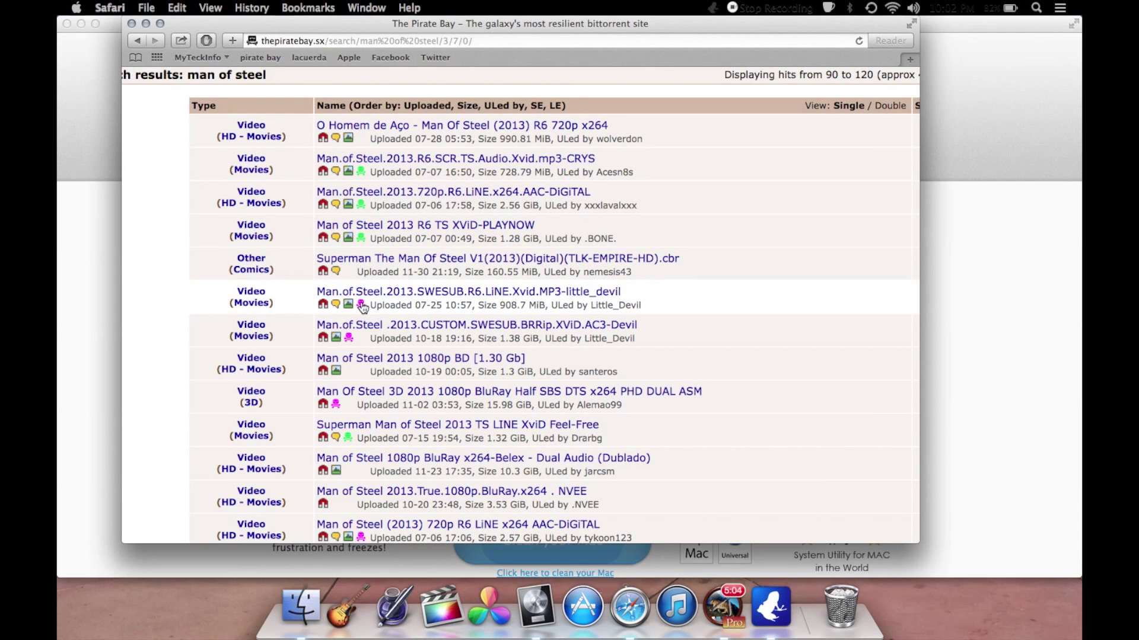
{"action": "mouse_move", "coordinate": [362, 306]}
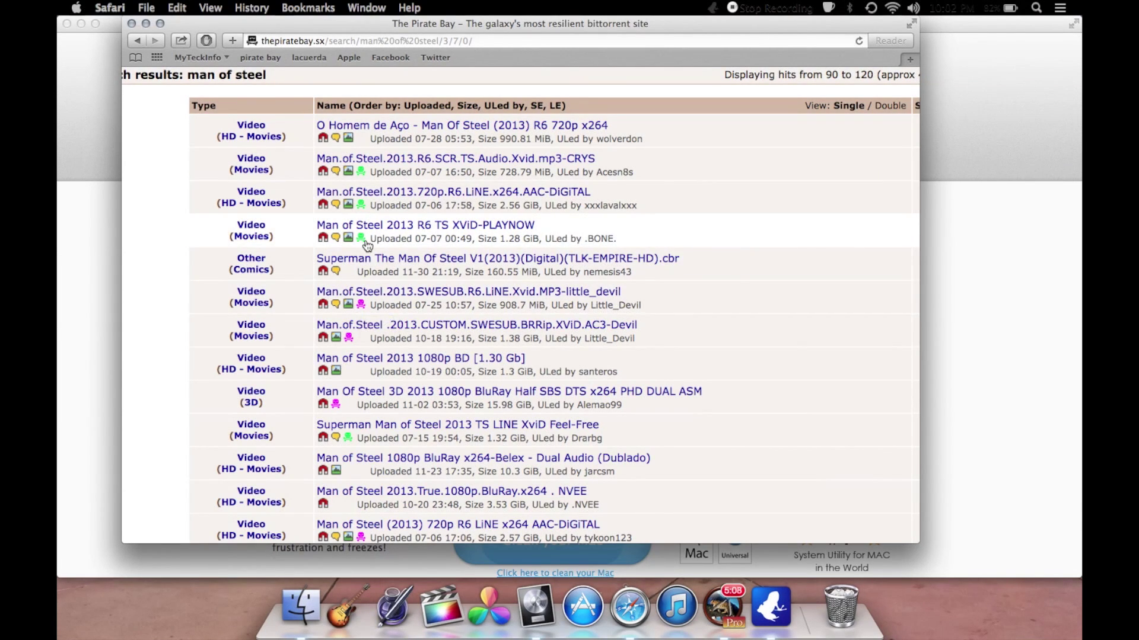
{"action": "scroll", "coordinate": [367, 244], "scroll_direction": "down", "scroll_amount": 3}
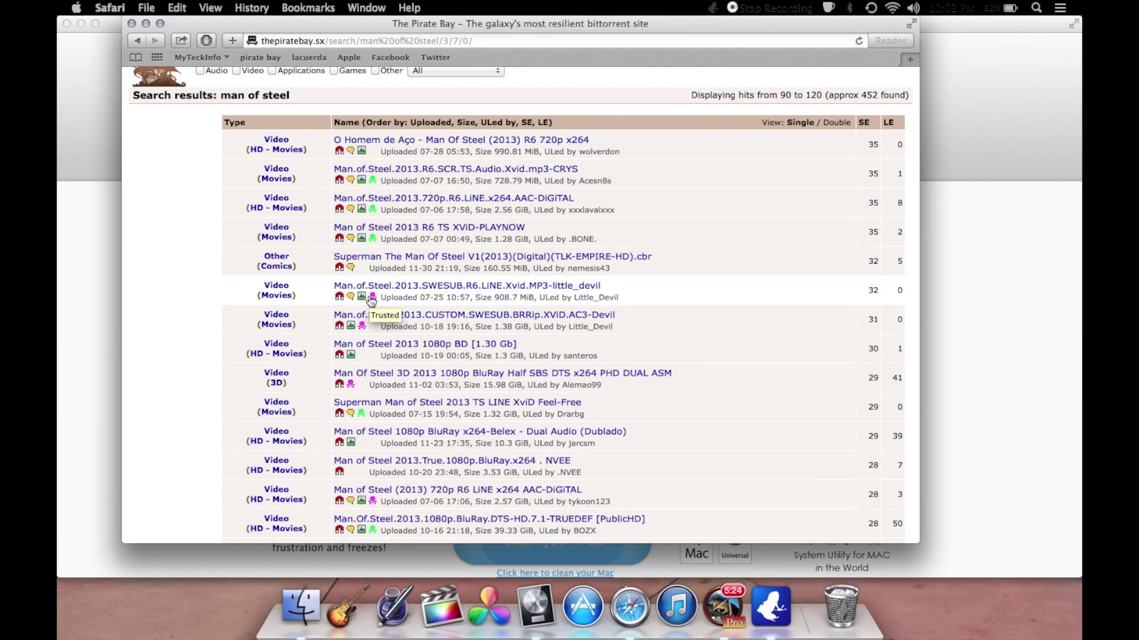
- Sort the SE column descending so the 9476-seeder 1080p YIFY torrent is first
{"action": "left_click", "coordinate": [861, 123]}
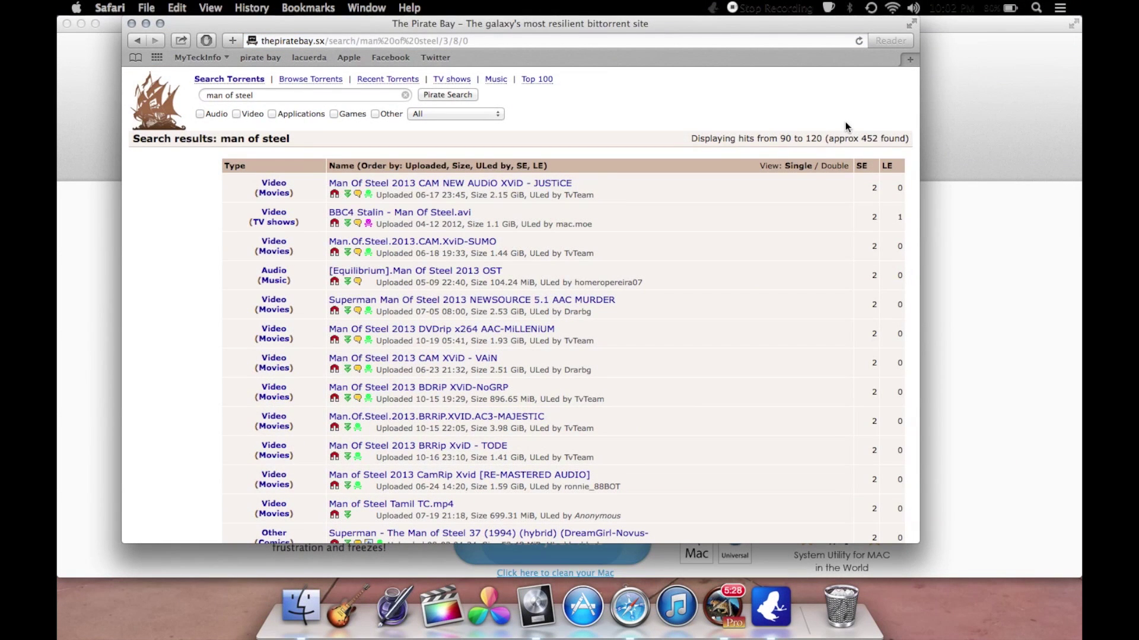
{"action": "left_click", "coordinate": [861, 166]}
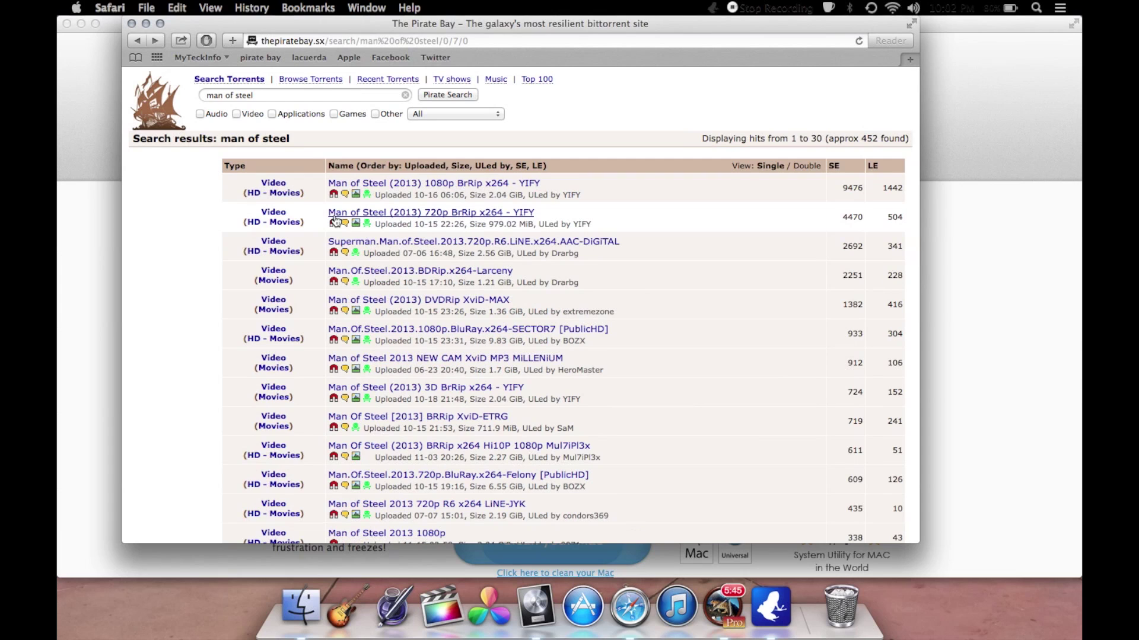
- View the Man of Steel 1080p YIFY torrent page and scroll through its 2.04 GiB details
{"action": "left_click", "coordinate": [386, 185]}
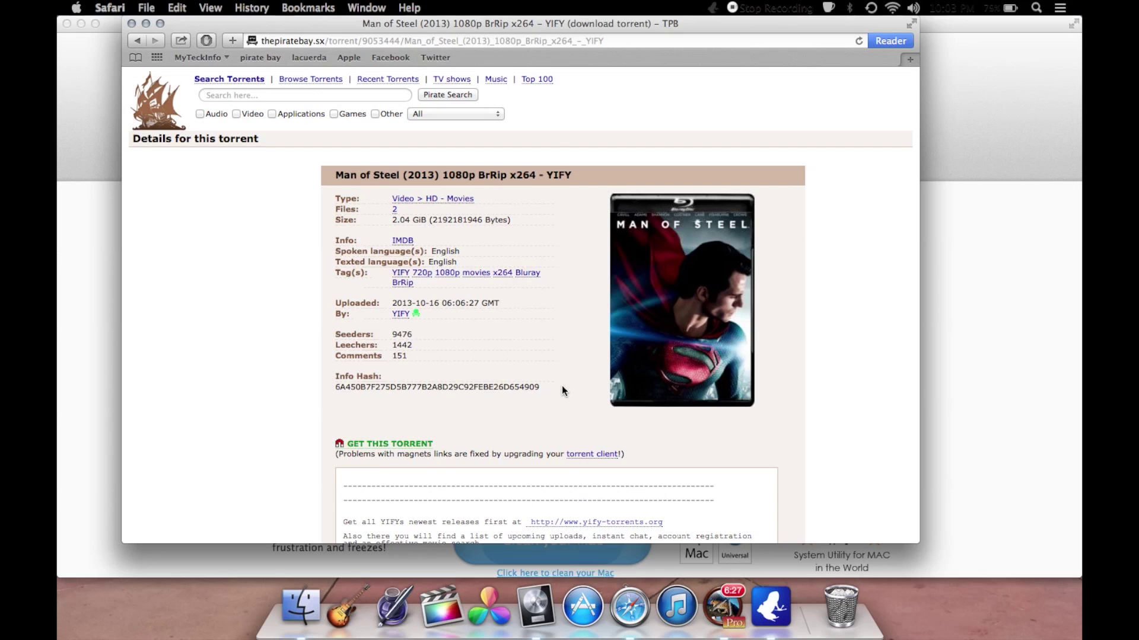
{"action": "scroll", "coordinate": [562, 388], "scroll_direction": "down", "scroll_amount": 3}
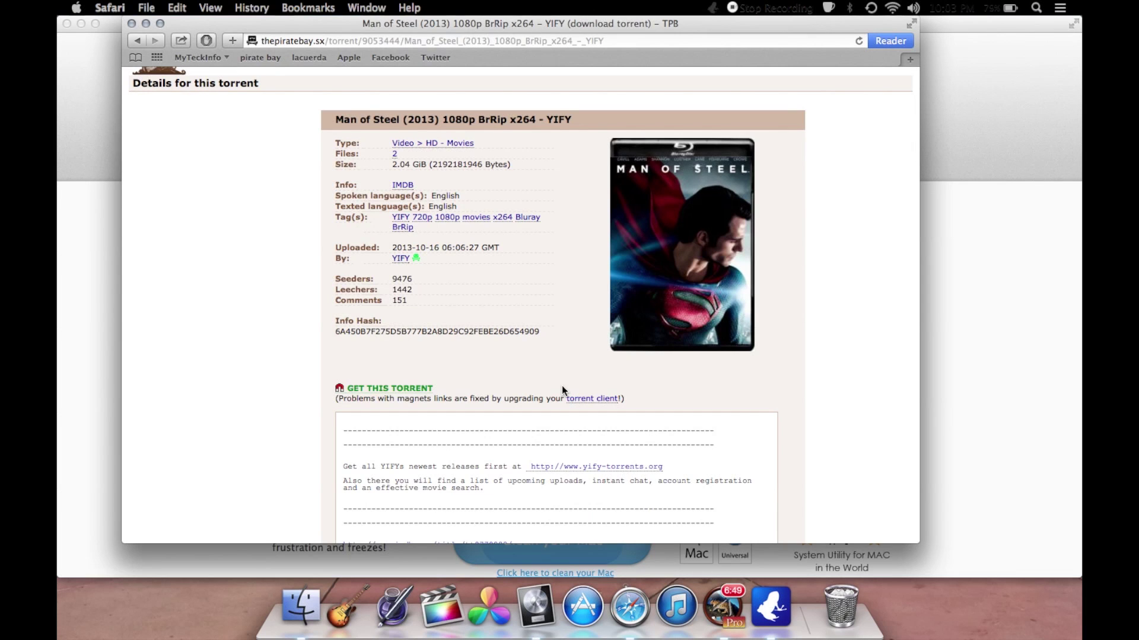
{"action": "scroll", "coordinate": [561, 386], "scroll_direction": "down", "scroll_amount": 3}
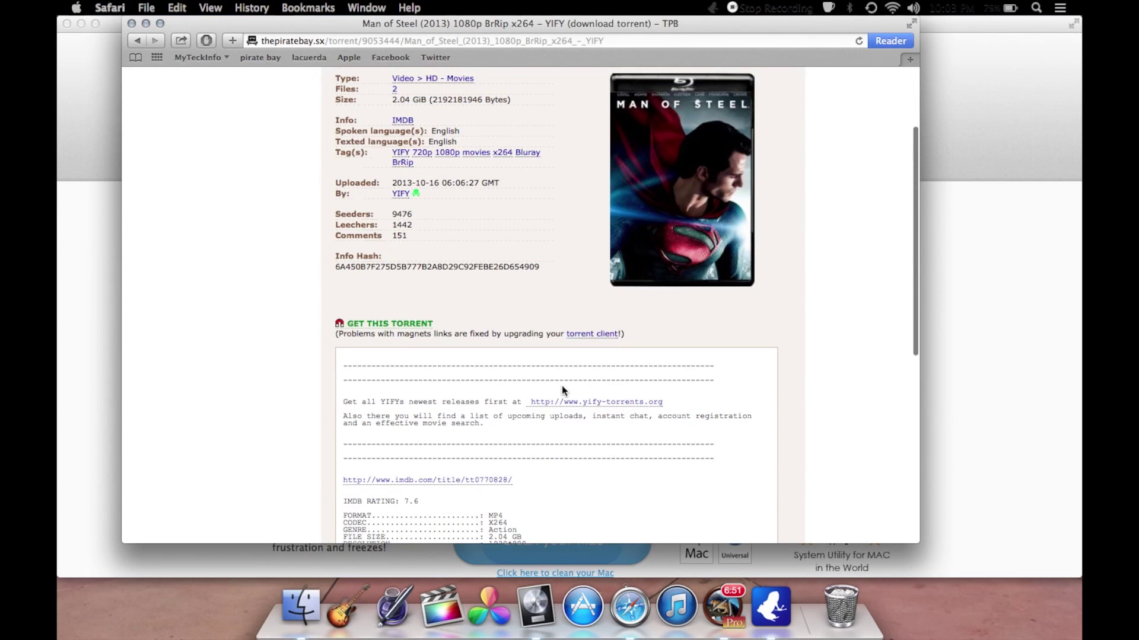
{"action": "scroll", "coordinate": [561, 386], "scroll_direction": "down", "scroll_amount": 1}
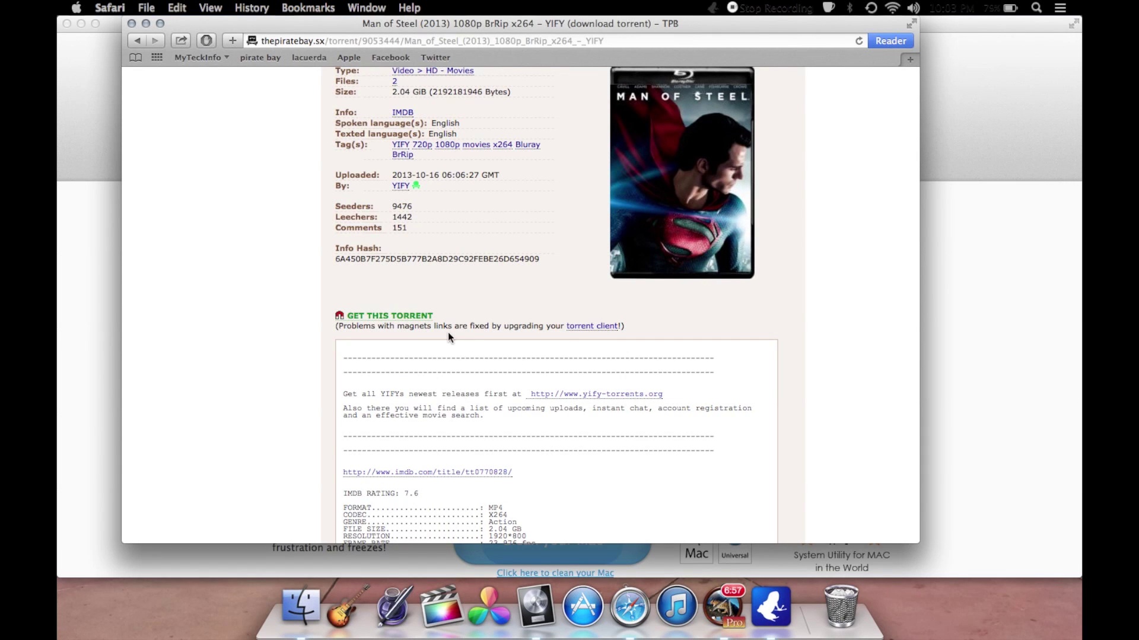
{"action": "scroll", "coordinate": [448, 336], "scroll_direction": "up", "scroll_amount": 6}
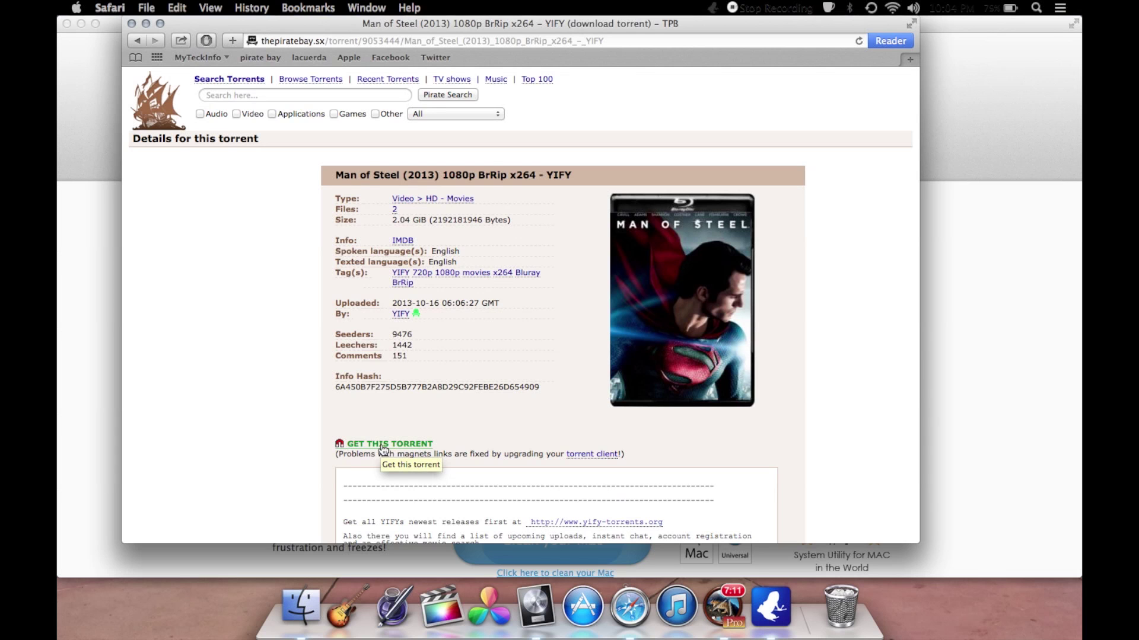
- Send the torrent to Vuze via GET THIS TORRENT and close the version 5.2 update dialog
{"action": "left_click", "coordinate": [384, 446]}
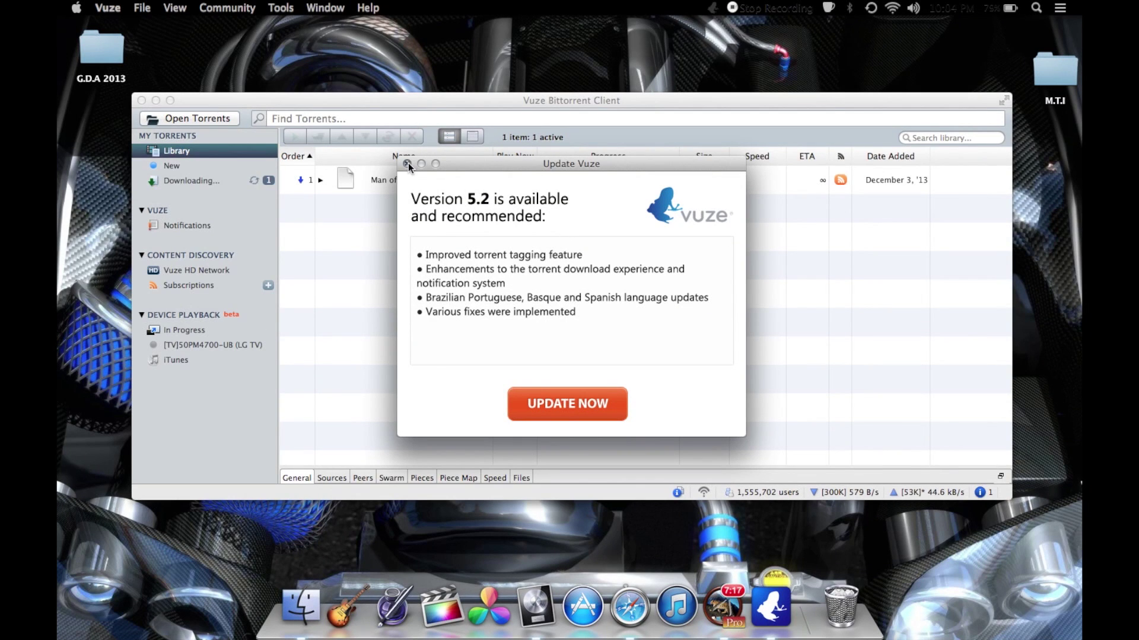
{"action": "left_click", "coordinate": [407, 163]}
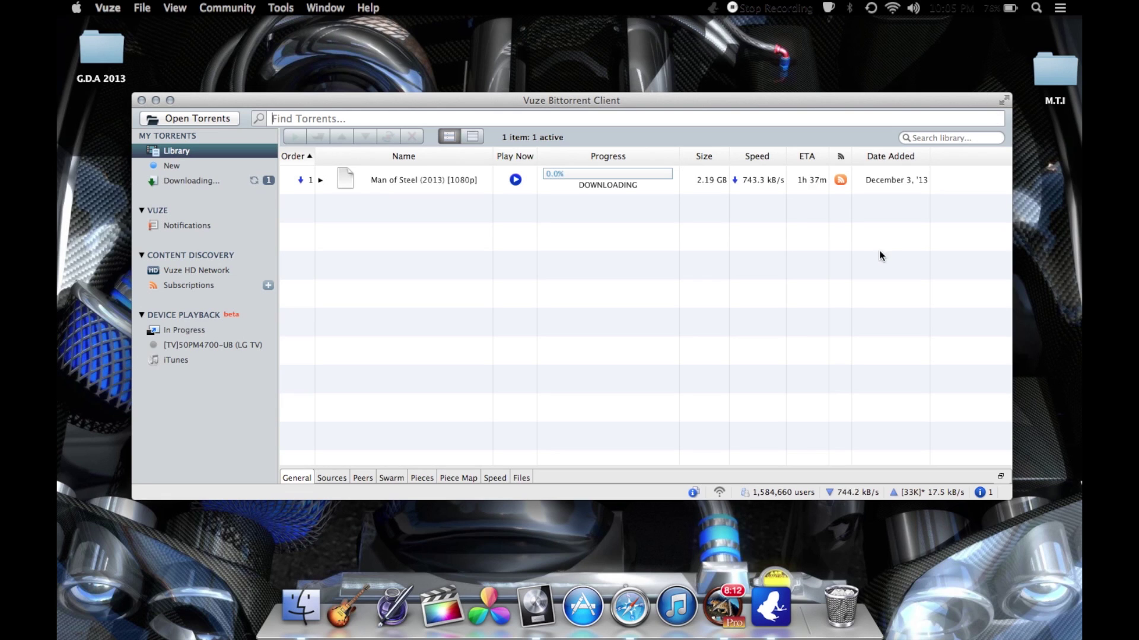
{"action": "left_click", "coordinate": [521, 478]}
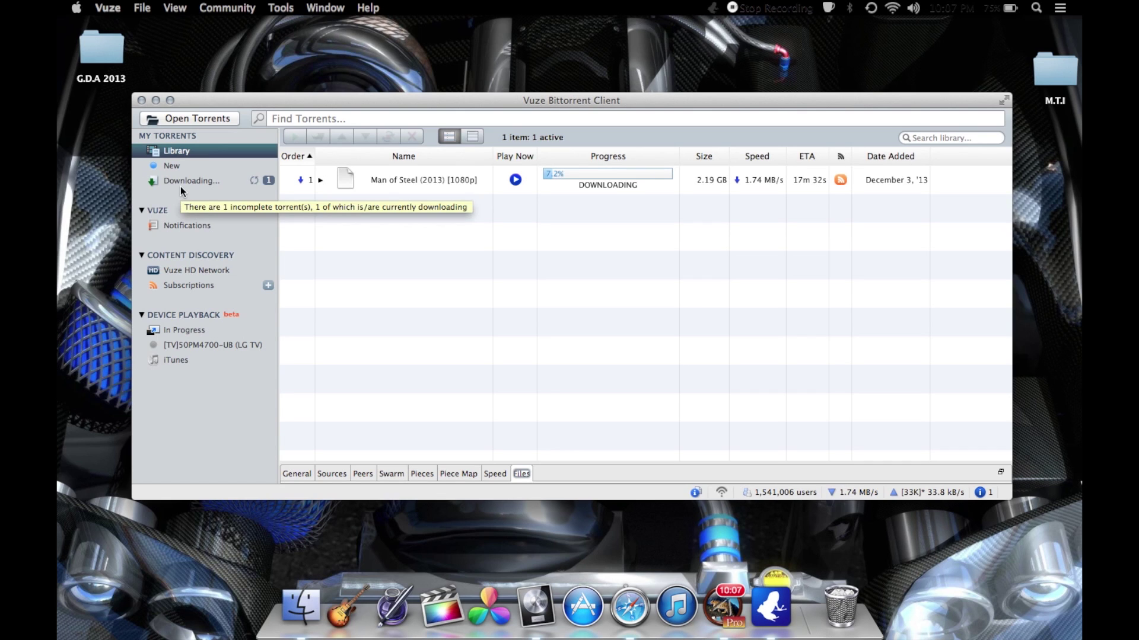
- Show Vuze's Downloading list and select the Man of Steel (2013) [1080p] torrent
{"action": "left_click", "coordinate": [181, 169]}
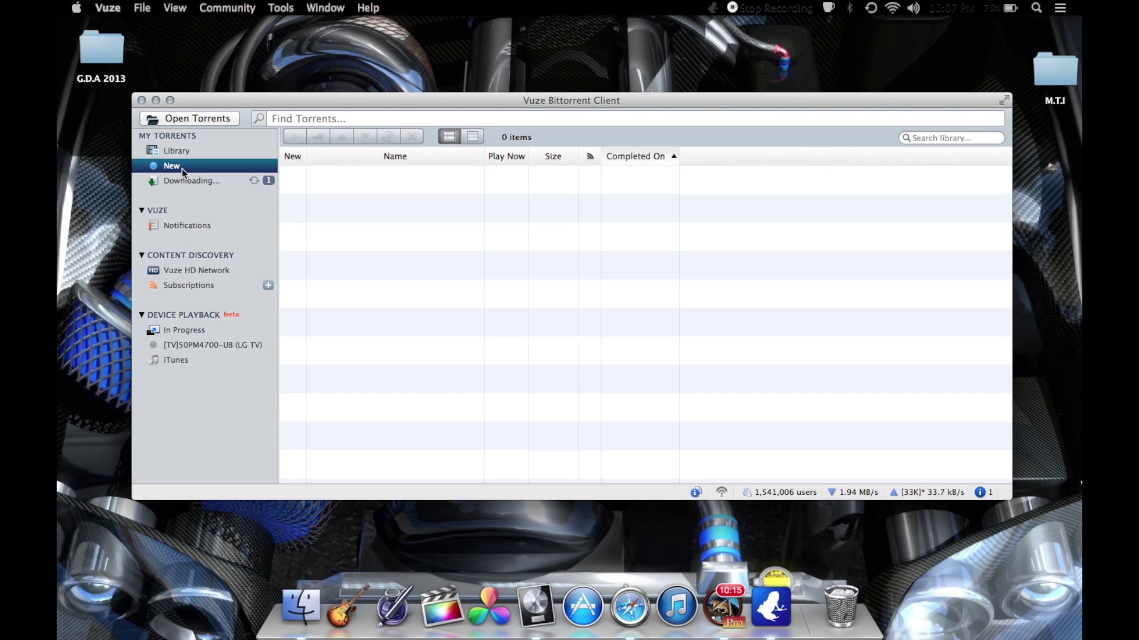
{"action": "left_click", "coordinate": [181, 178]}
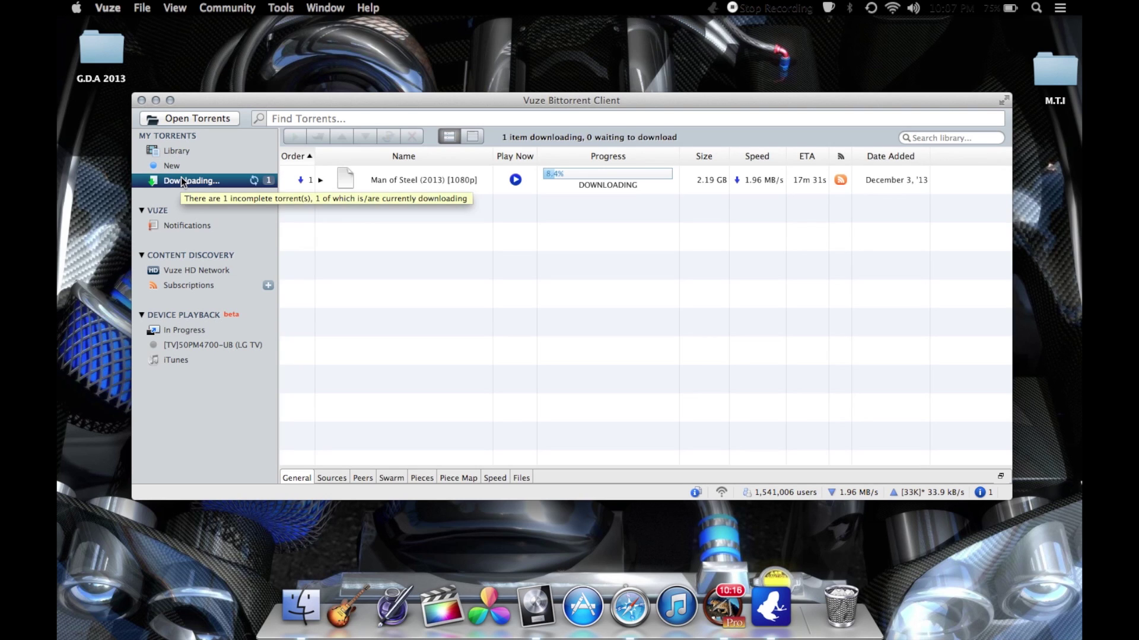
{"action": "left_click", "coordinate": [393, 175]}
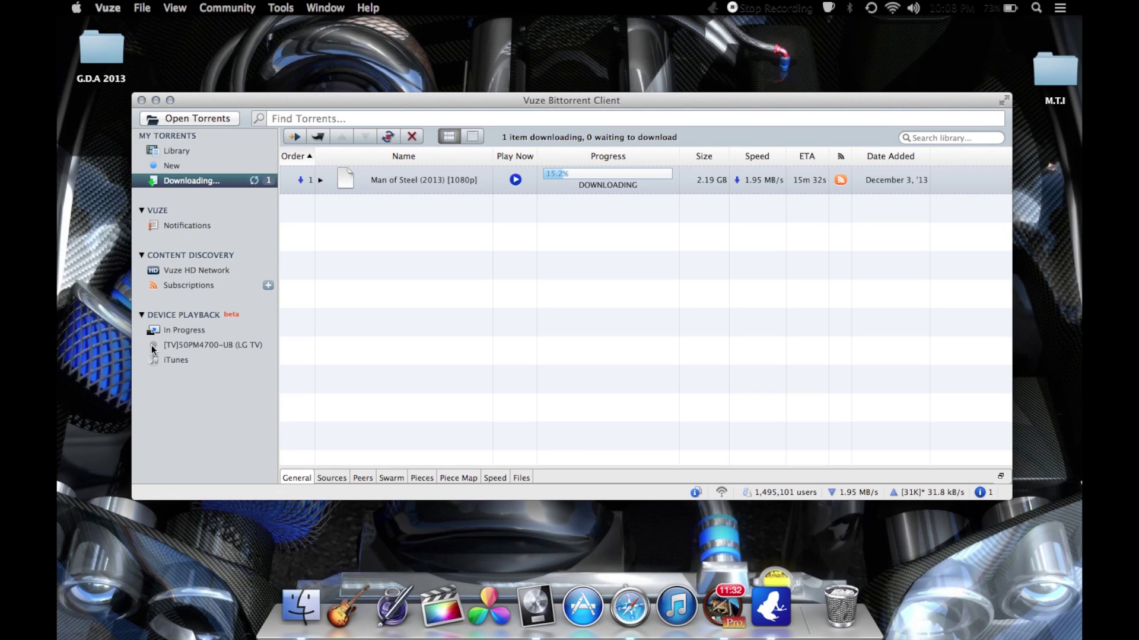
{"action": "mouse_move", "coordinate": [155, 350]}
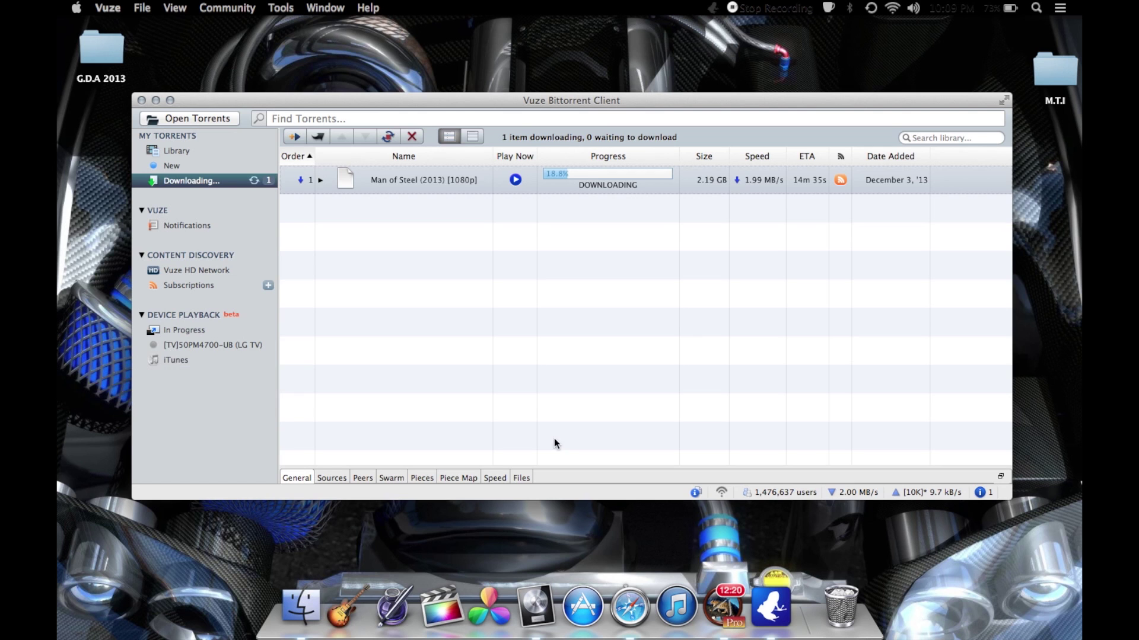
- Bring Safari back to the front, showing the Man of Steel (2013) 1080p YIFY torrent details page
{"action": "left_click", "coordinate": [630, 605]}
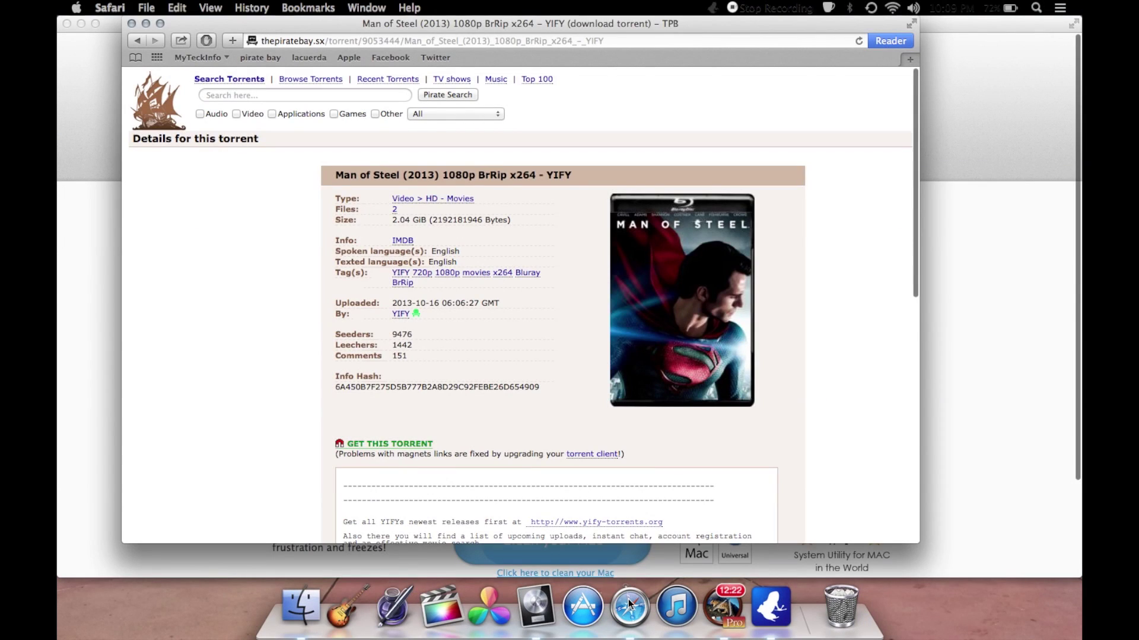